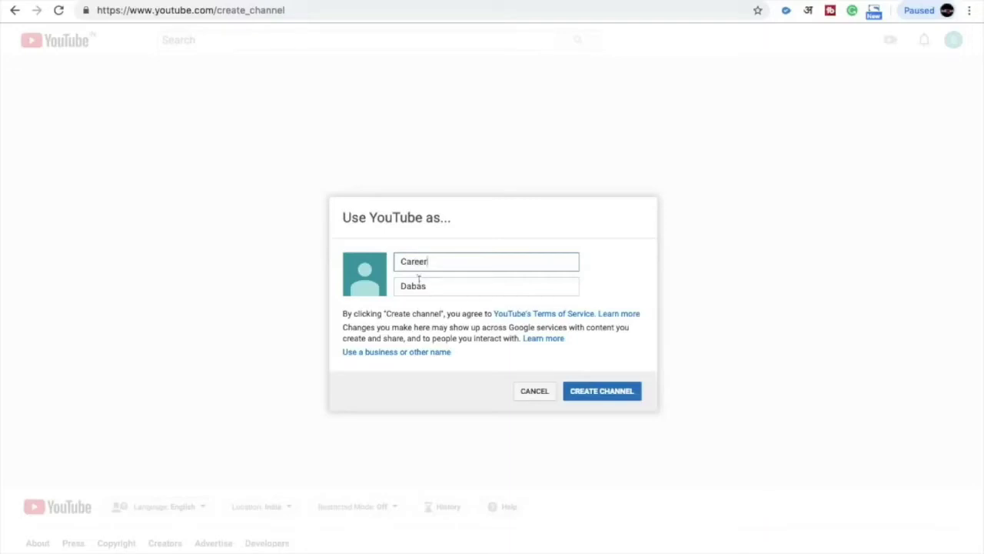
# - Set the last name to Best and create the Career Best channel, opening its empty home page
pyautogui.write('Best')
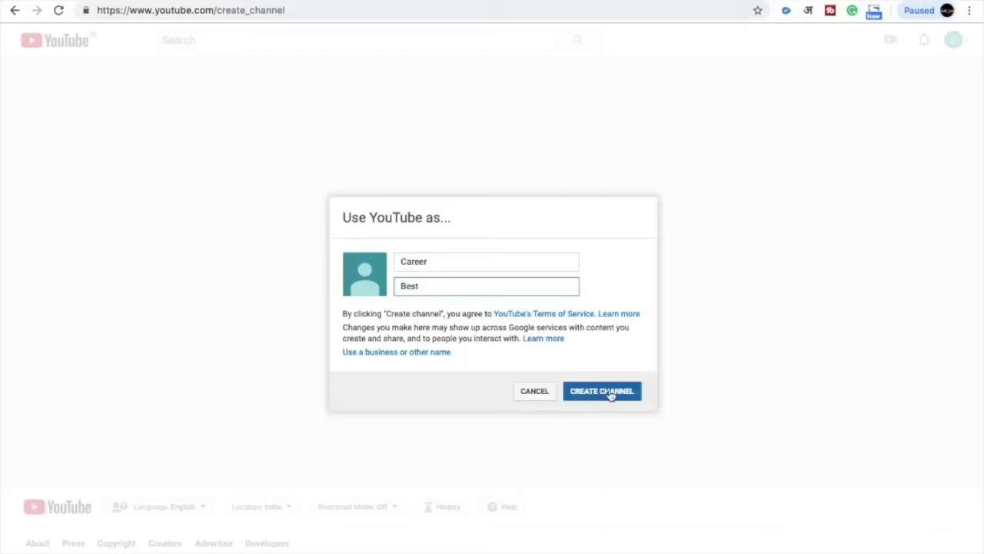
pyautogui.click(610, 394)
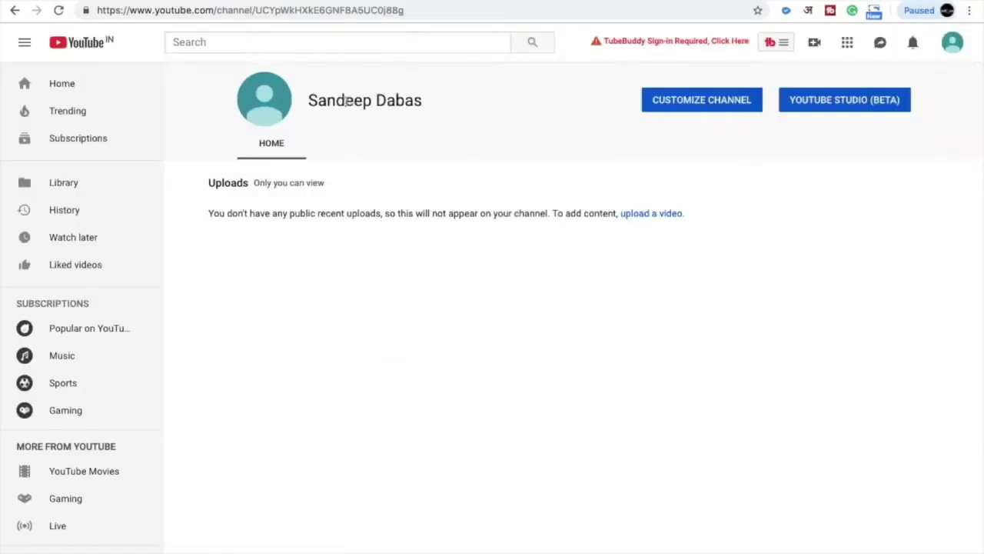
pyautogui.moveTo(318, 100); pyautogui.dragTo(405, 104)
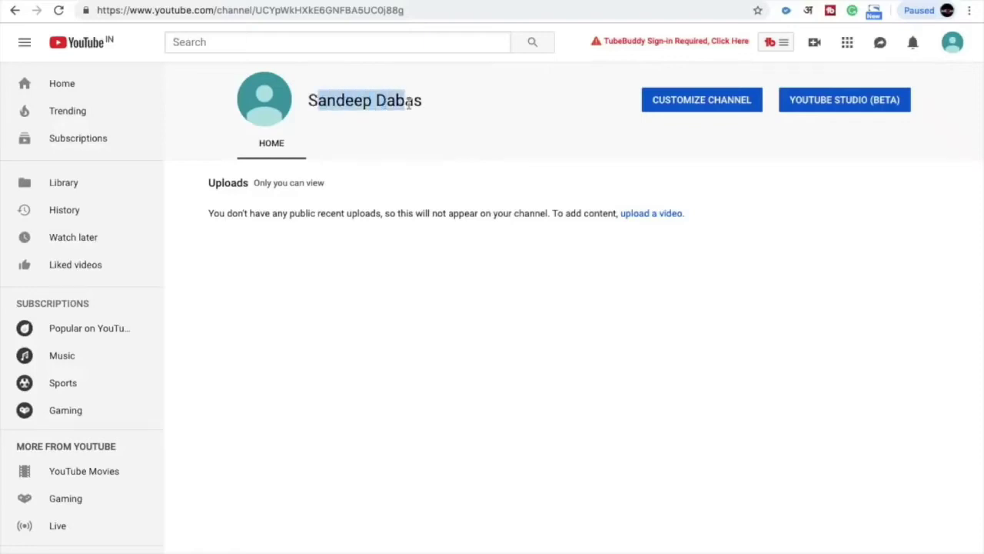
pyautogui.click(406, 104)
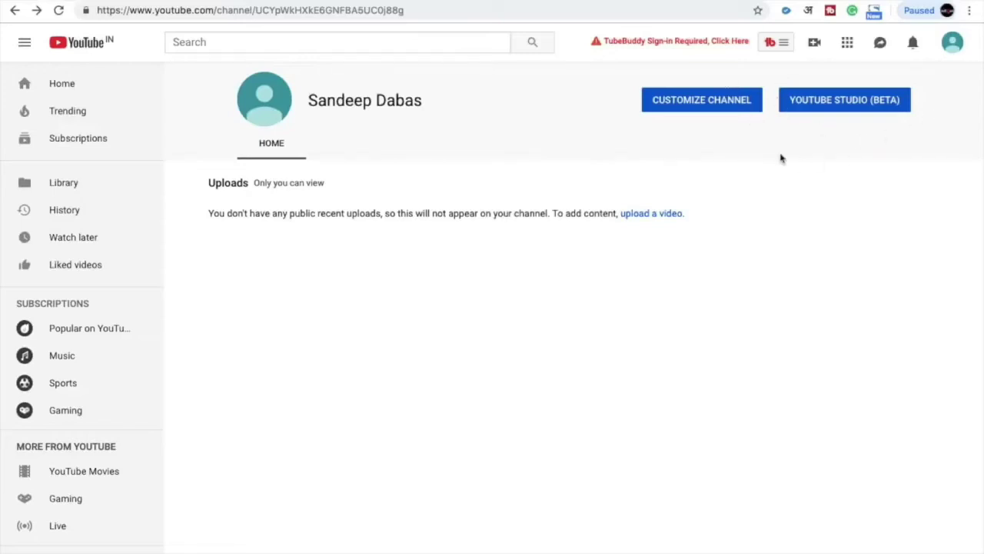
# - Visit the channel's customization page, then open Career Best in YouTube Studio (beta)
pyautogui.click(702, 100)
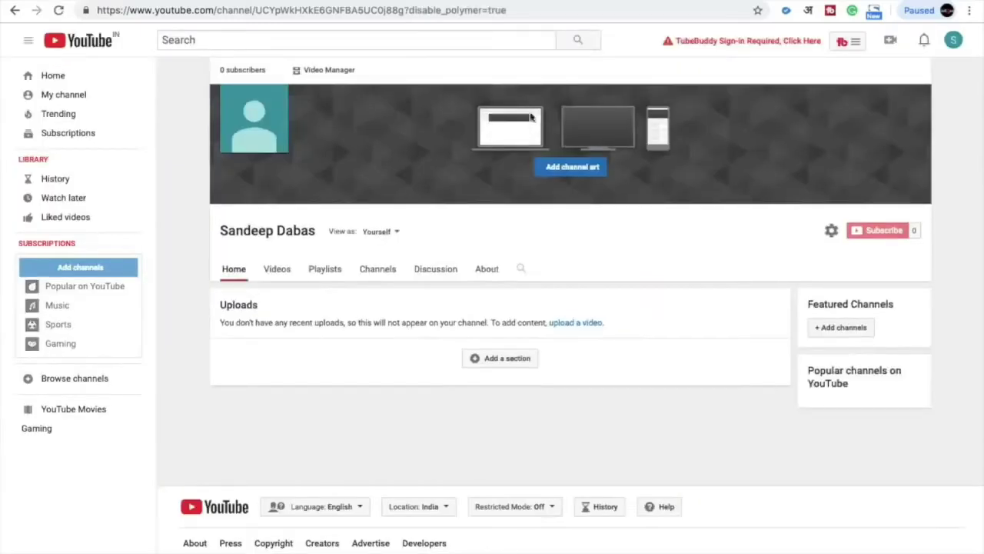
pyautogui.moveTo(384, 136)
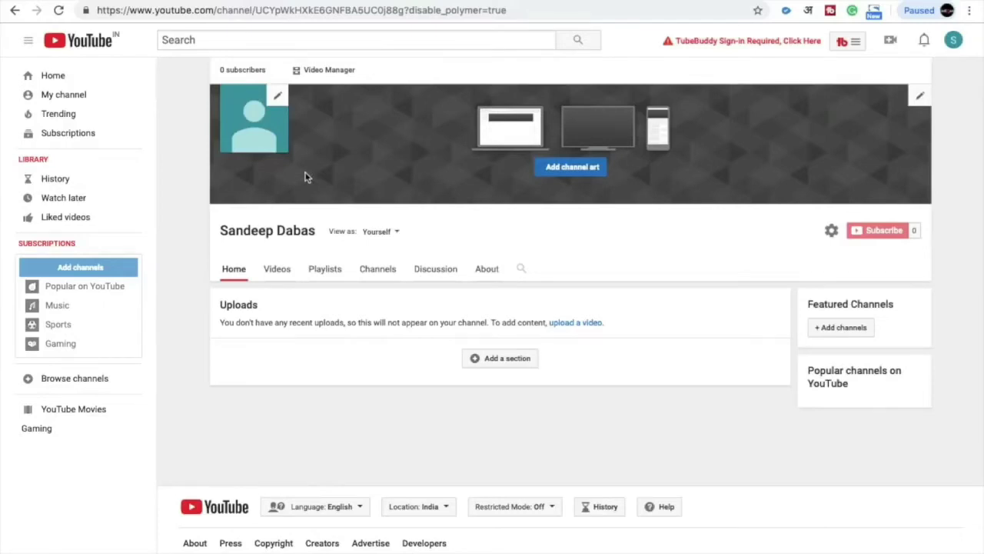
pyautogui.hscroll(-5, 305, 176)
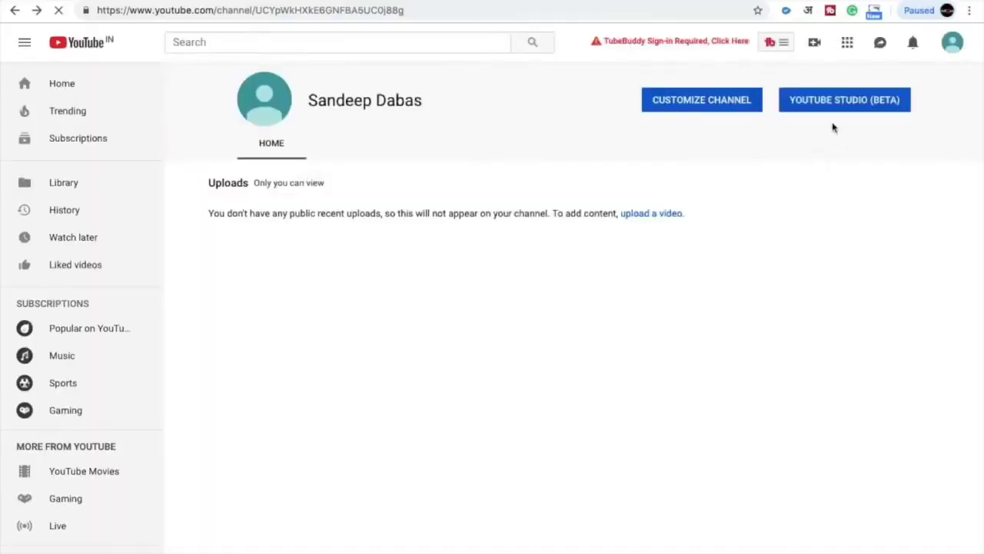
pyautogui.click(830, 107)
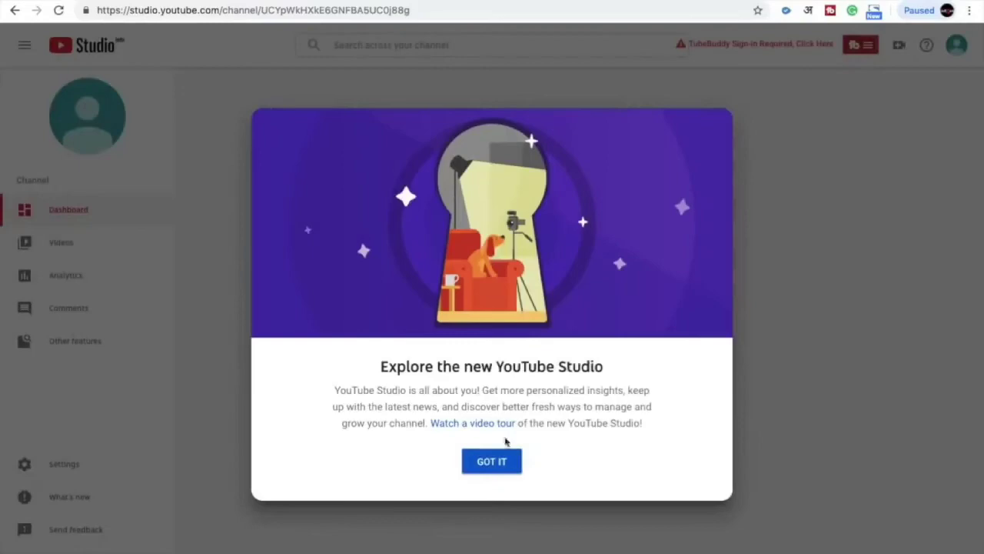
# - Dismiss the Studio welcome and switch back to Creator Studio Classic, giving Other as feedback
pyautogui.click(500, 464)
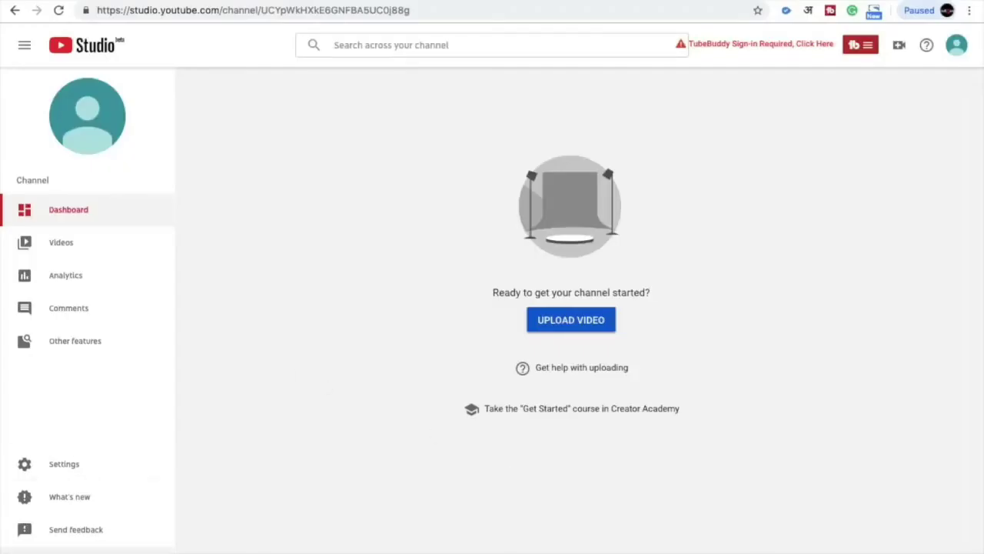
pyautogui.click(75, 548)
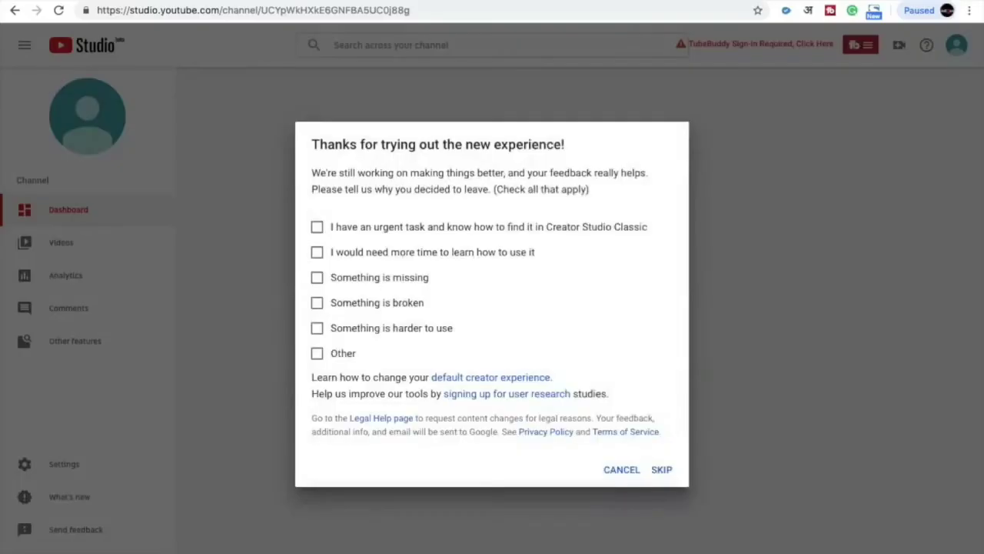
pyautogui.click(316, 354)
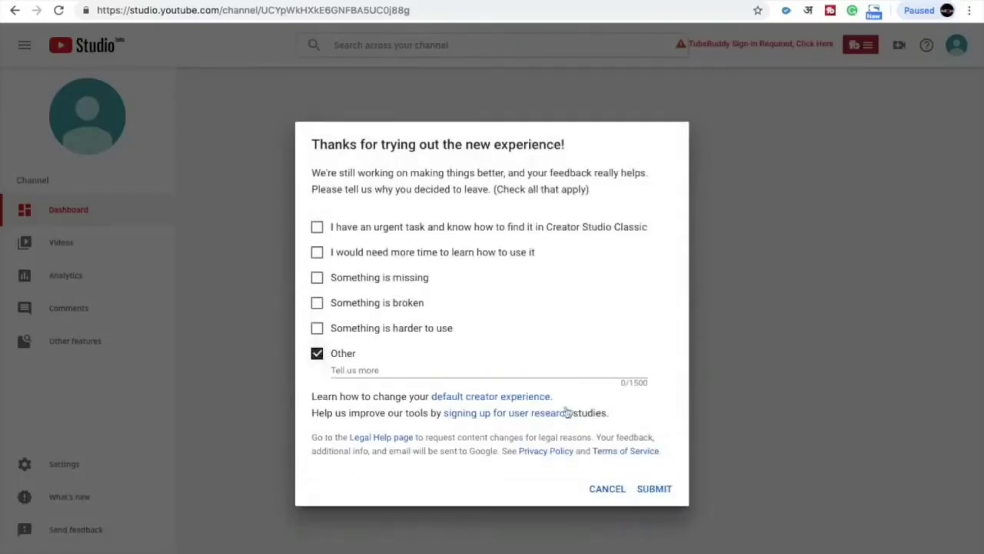
pyautogui.click(659, 488)
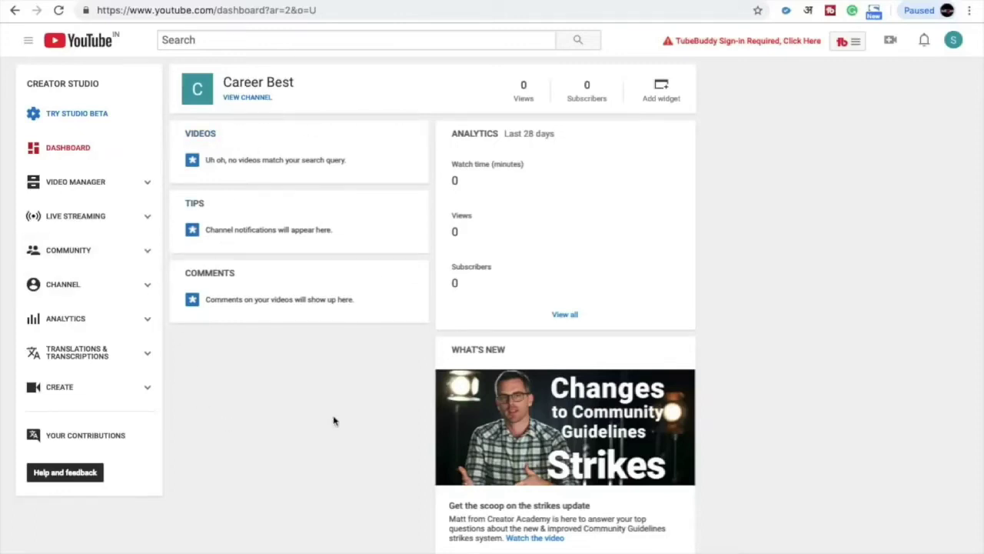
# - Open Status and features under CHANNEL in the Creator Studio sidebar
pyautogui.click(147, 289)
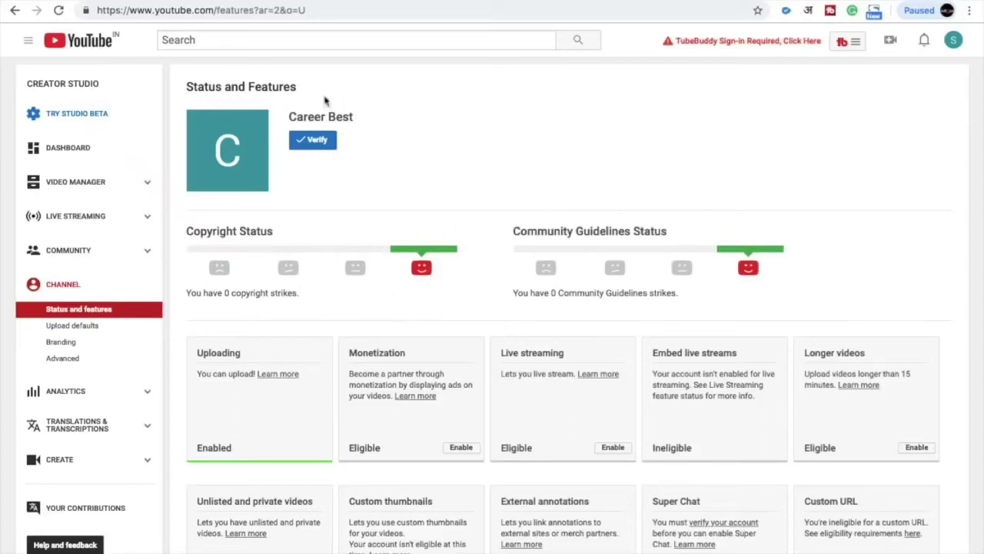
# - Start phone verification with India as country and request the code by text message
pyautogui.click(318, 143)
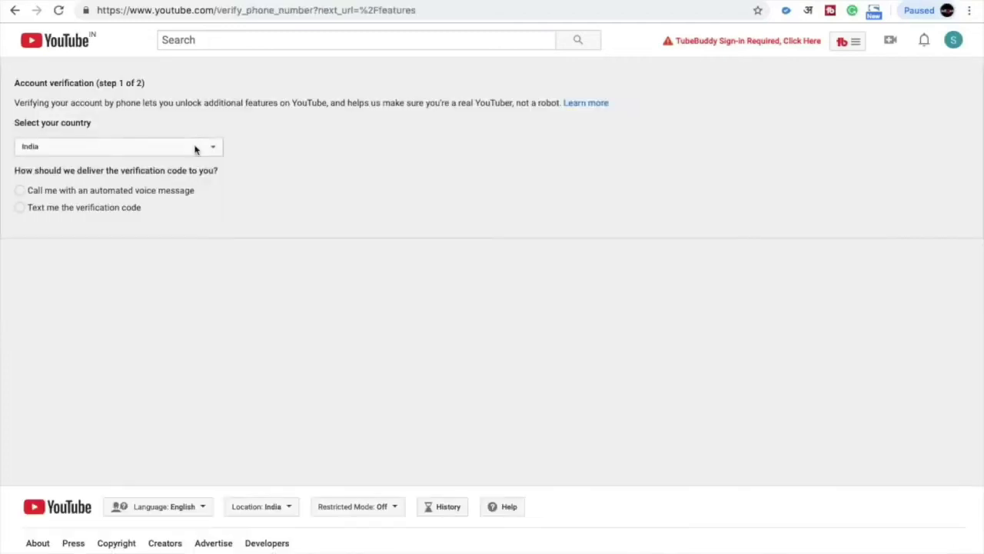
pyautogui.click(194, 150)
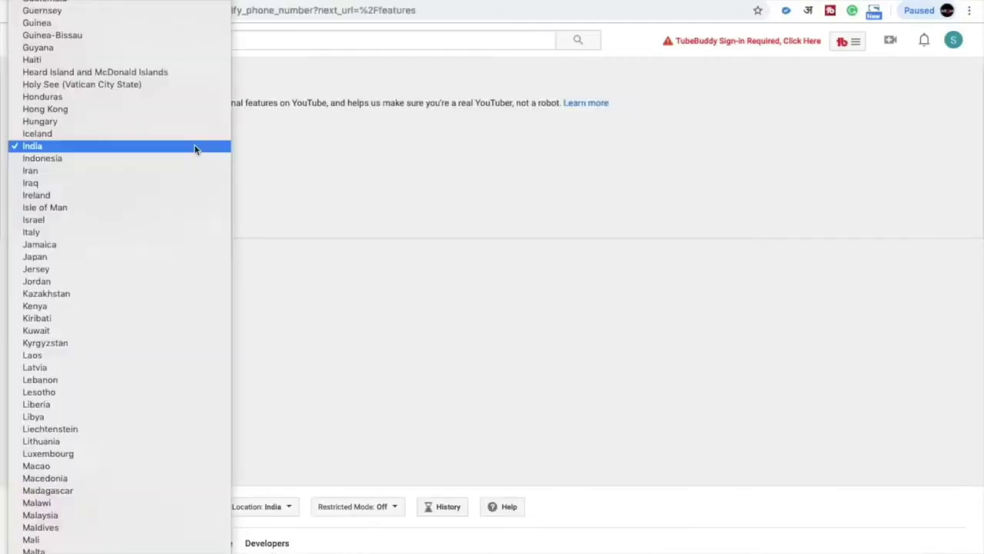
pyautogui.click(152, 146)
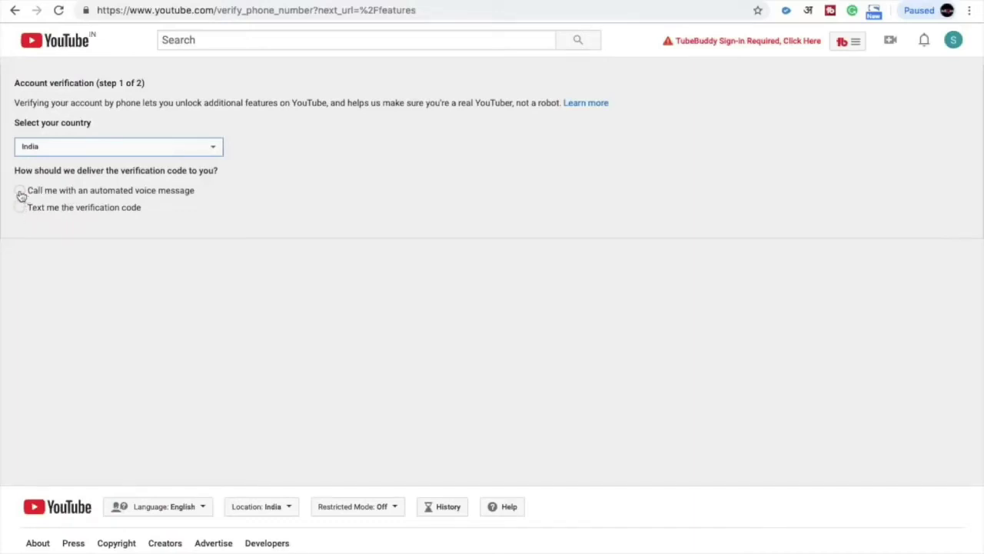
pyautogui.click(21, 214)
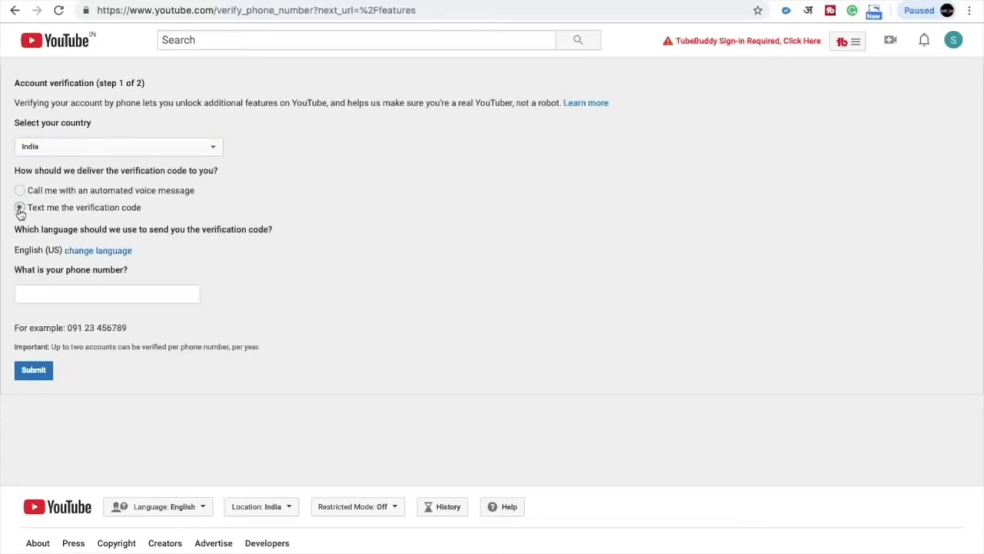
pyautogui.click(71, 293)
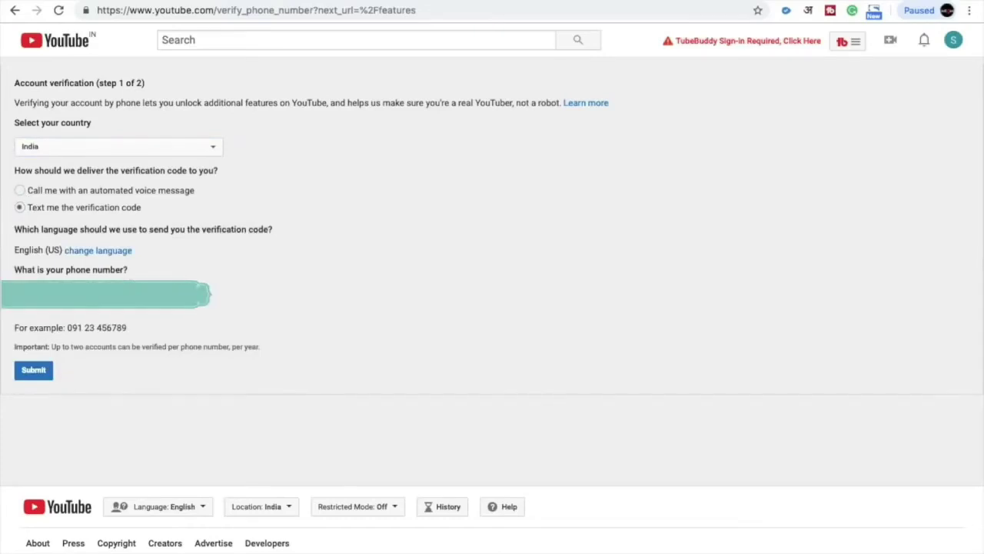
pyautogui.click(35, 371)
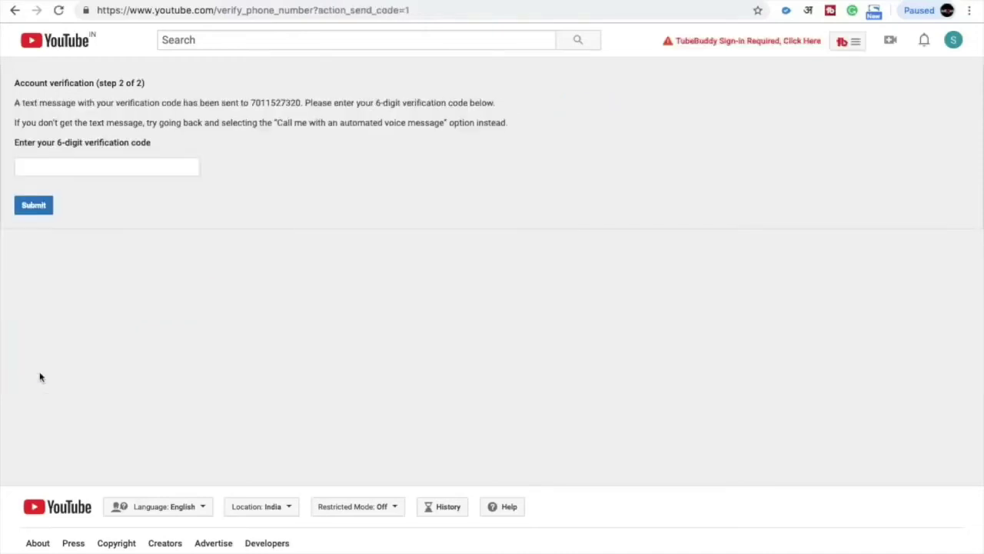
# - Enter the received 6-digit verification code and submit it
pyautogui.click(62, 168)
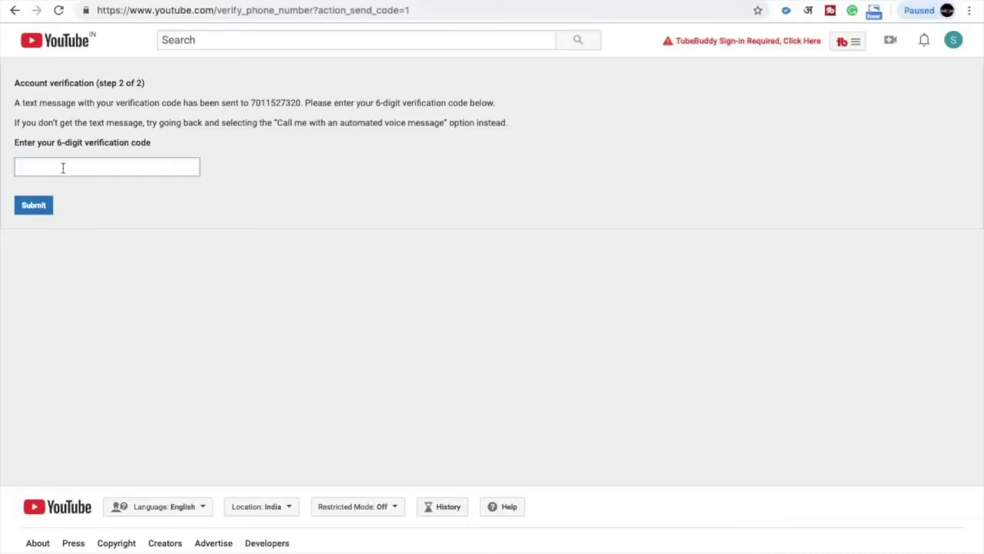
pyautogui.click(28, 205)
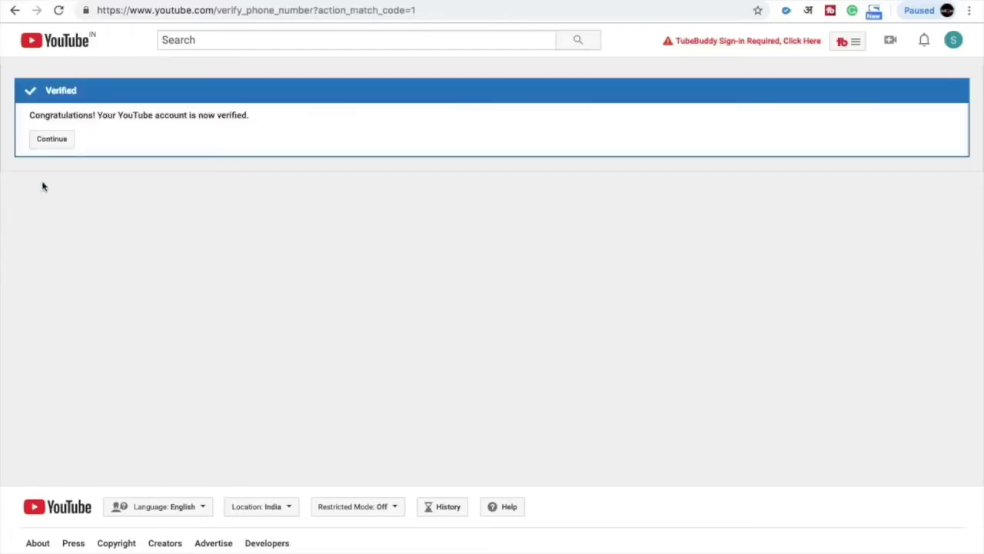
# - Start monetization, review the 4,000 watch hours and 1,000 subscribers requirements, and open the Partner Program terms
pyautogui.click(53, 143)
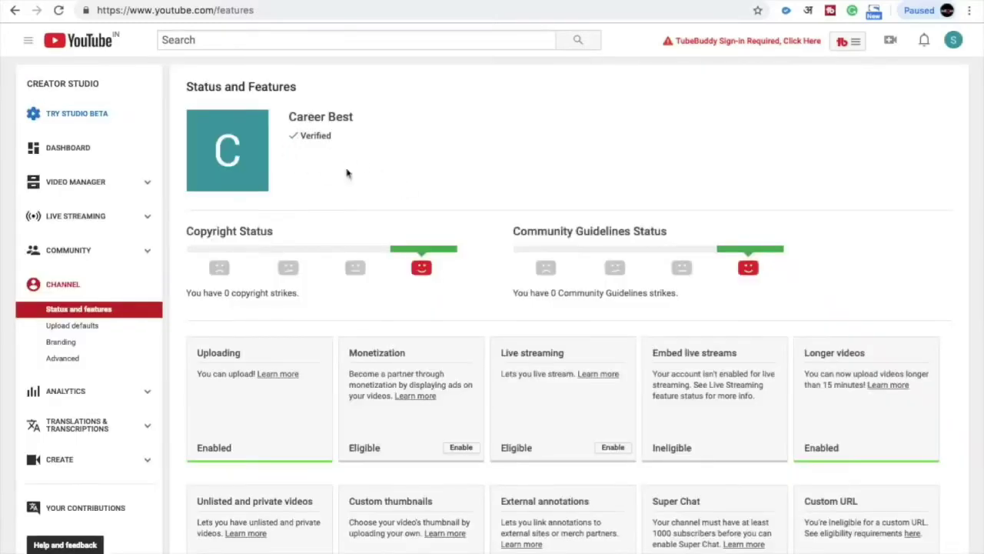
pyautogui.scroll(-3, 351, 181)
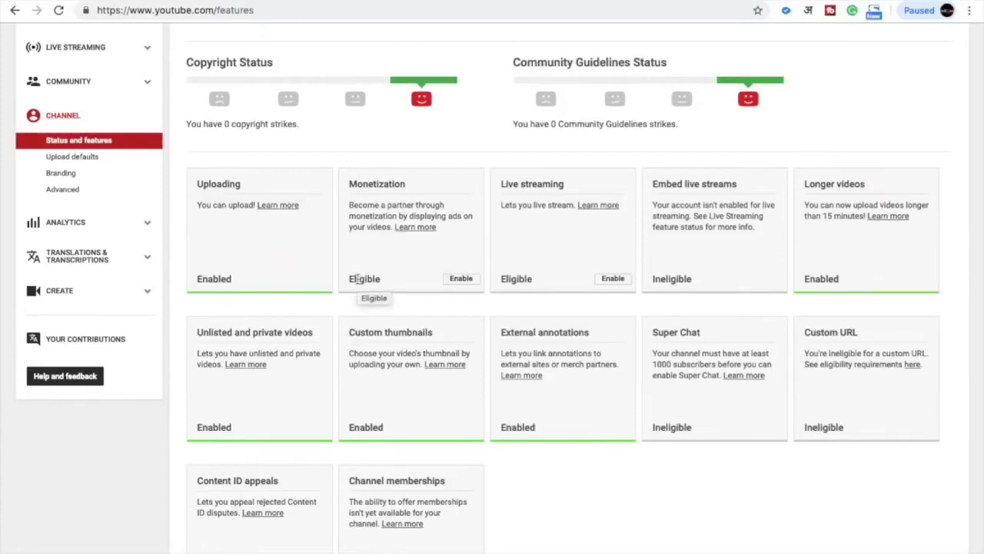
pyautogui.click(462, 279)
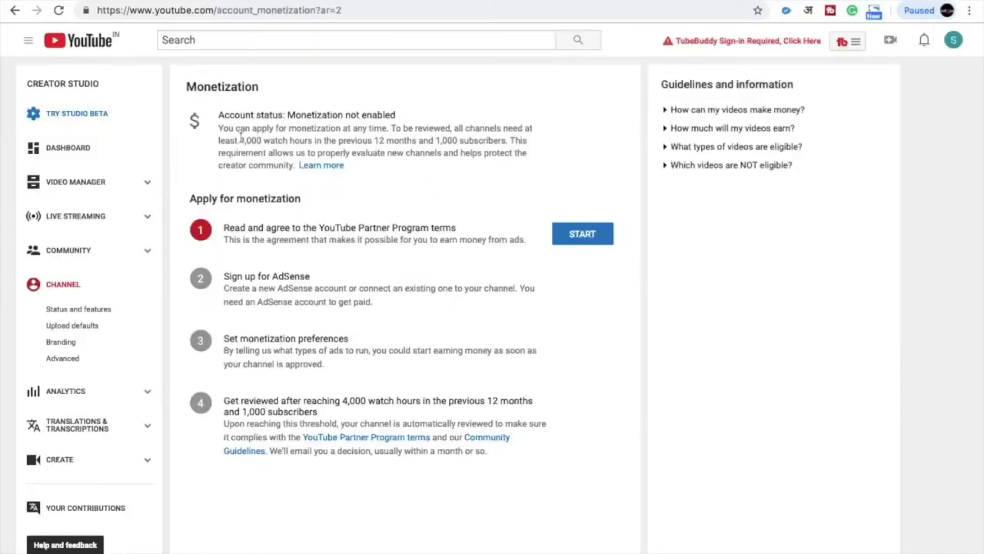
pyautogui.moveTo(240, 140); pyautogui.dragTo(312, 140)
pyautogui.moveTo(436, 140); pyautogui.dragTo(496, 140)
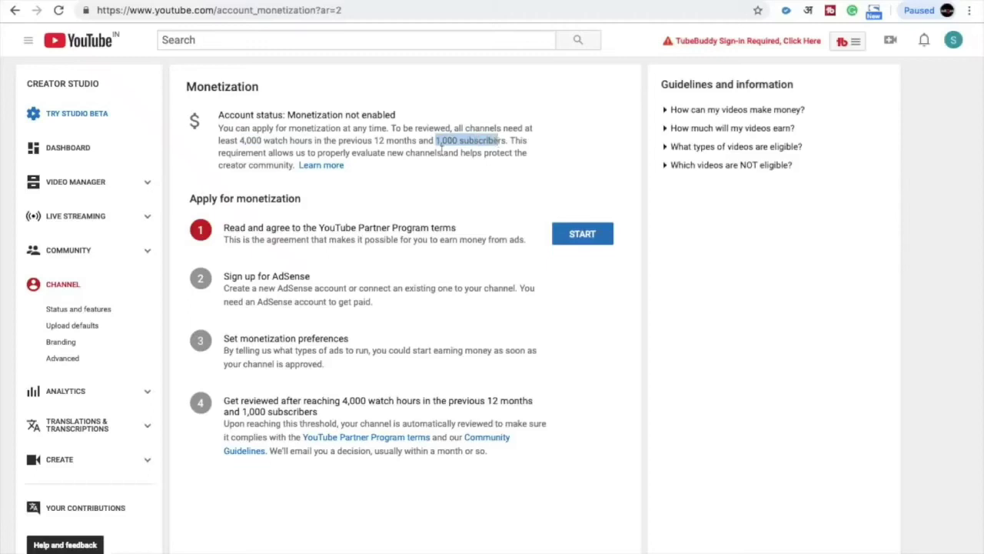
pyautogui.click(442, 152)
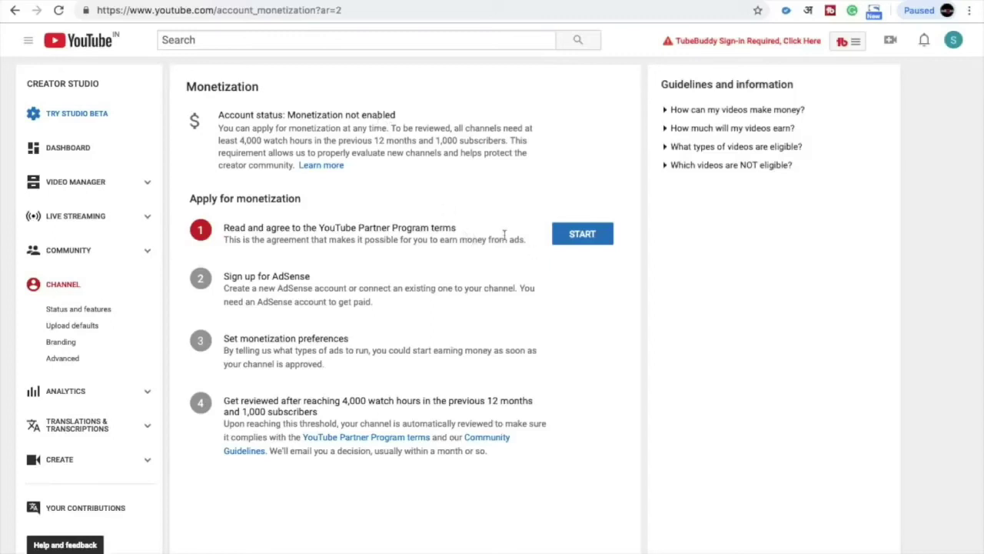
pyautogui.click(579, 236)
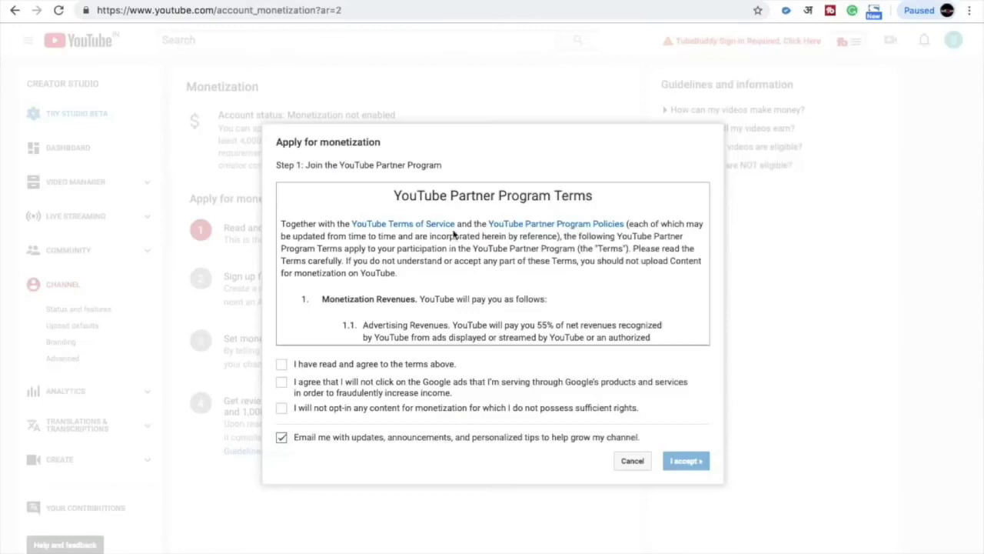
# - Tick the agreement checkboxes and accept the YouTube Partner Program terms
pyautogui.scroll(-20, 431, 251)
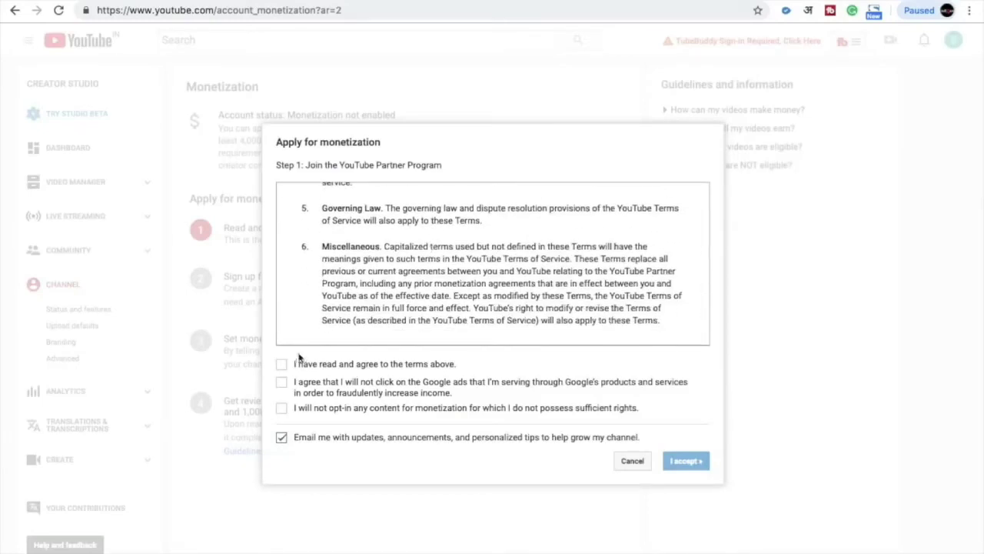
pyautogui.click(282, 383)
pyautogui.click(282, 407)
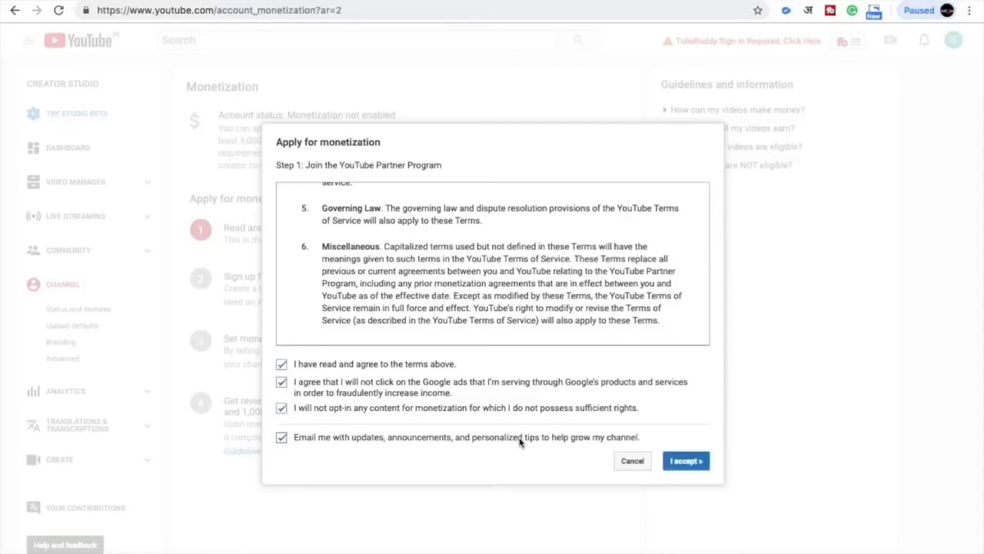
pyautogui.click(684, 461)
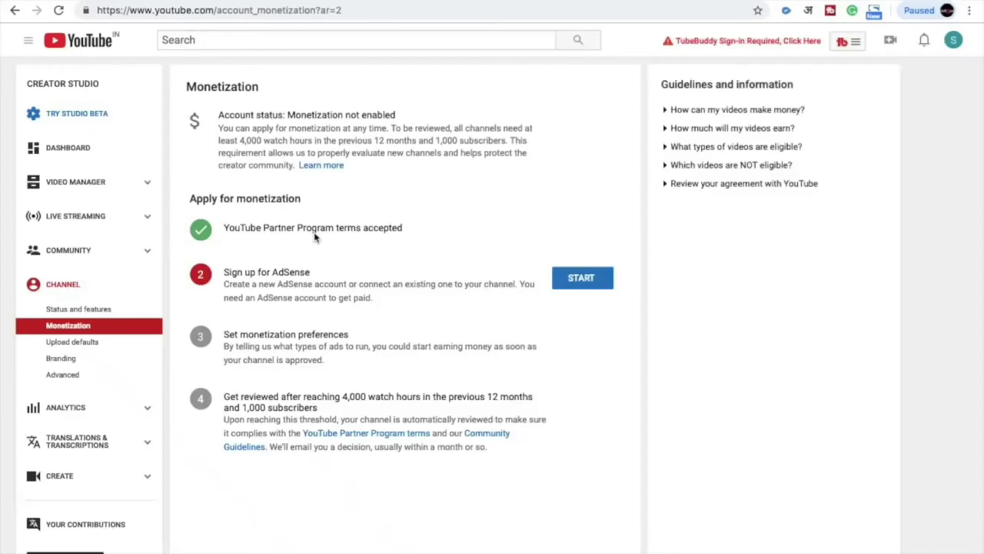
# - Begin the Sign up for AdSense step
pyautogui.moveTo(232, 229); pyautogui.dragTo(319, 229)
pyautogui.click(422, 234)
pyautogui.click(579, 283)
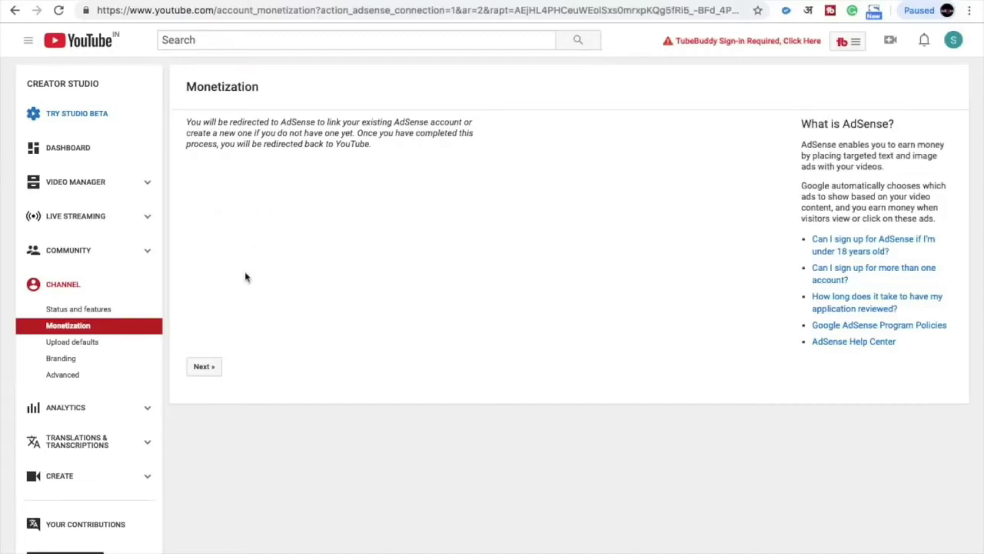
# - Continue past the AdSense redirect notice to Google's Choose an account page
pyautogui.click(203, 369)
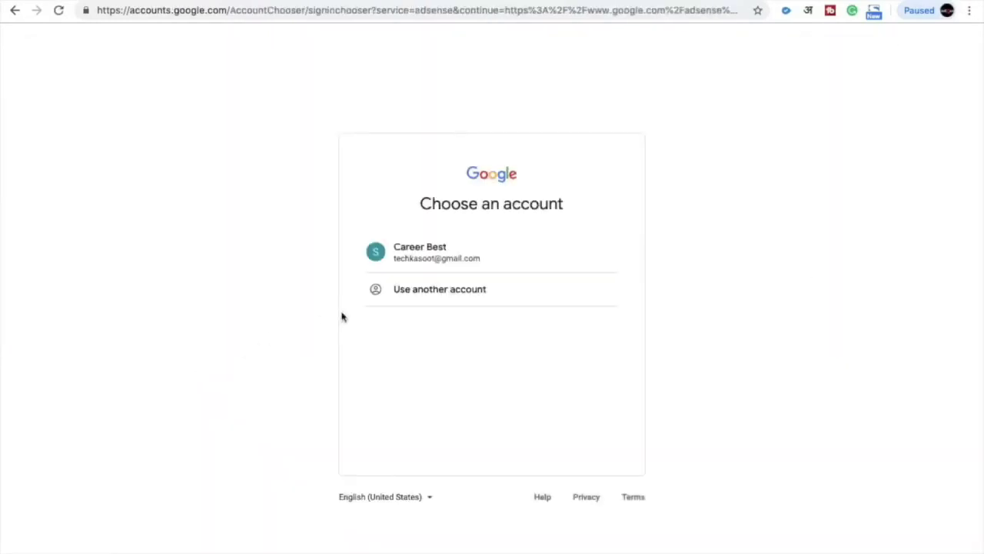
# - Sign in with the channel's Google account and opt in to performance suggestions
pyautogui.click(428, 258)
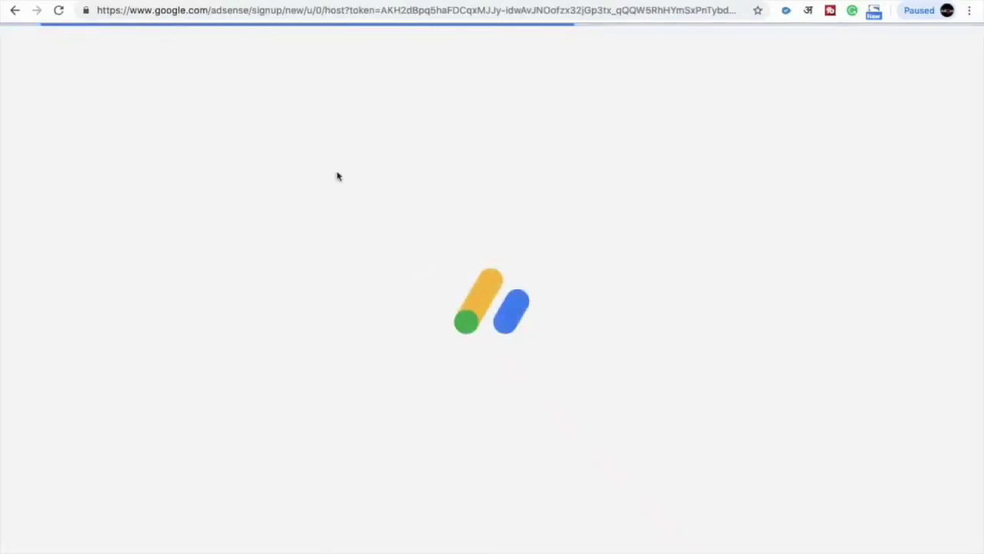
pyautogui.scroll(-3, 337, 175)
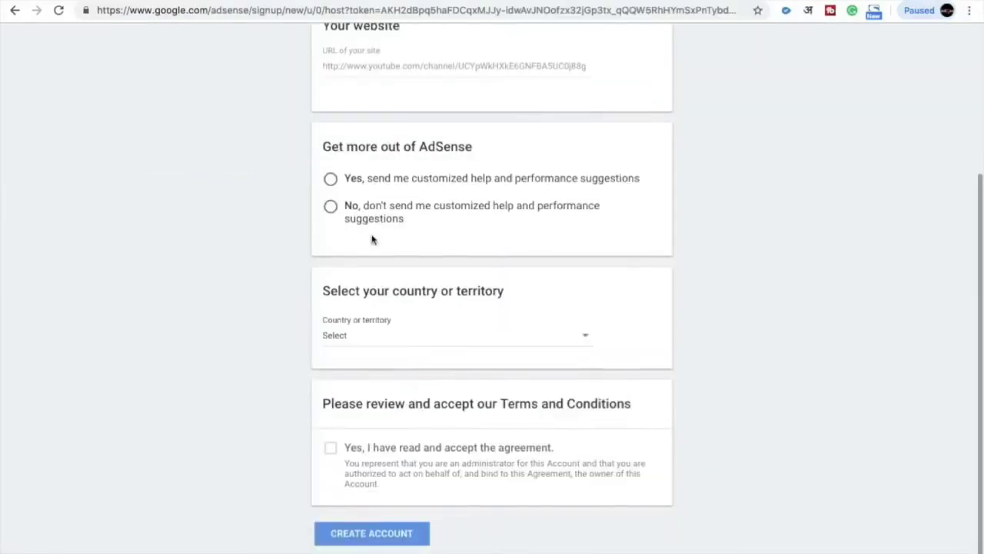
pyautogui.click(331, 179)
# - Set the AdSense country to India, accept the terms and create the account
pyautogui.click(587, 340)
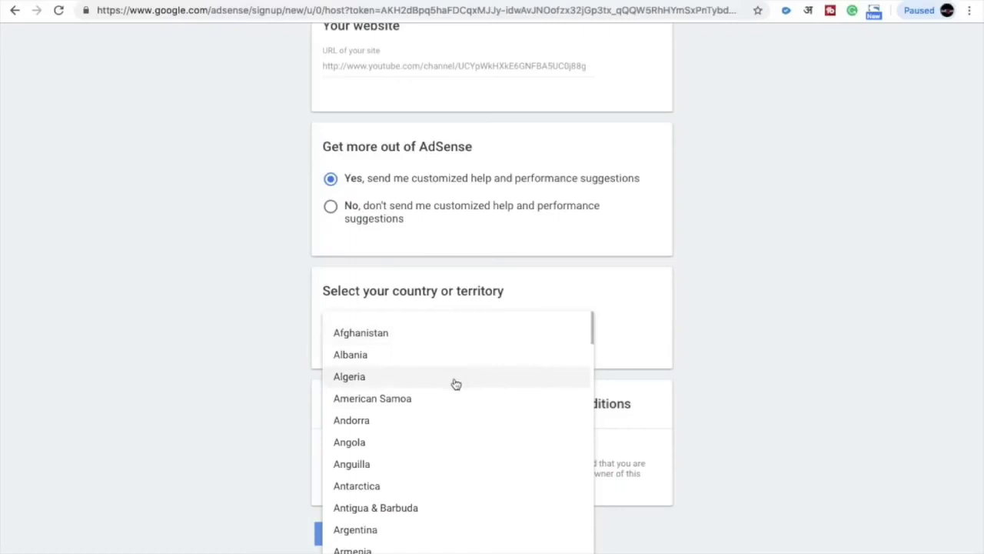
pyautogui.scroll(-20, 456, 383)
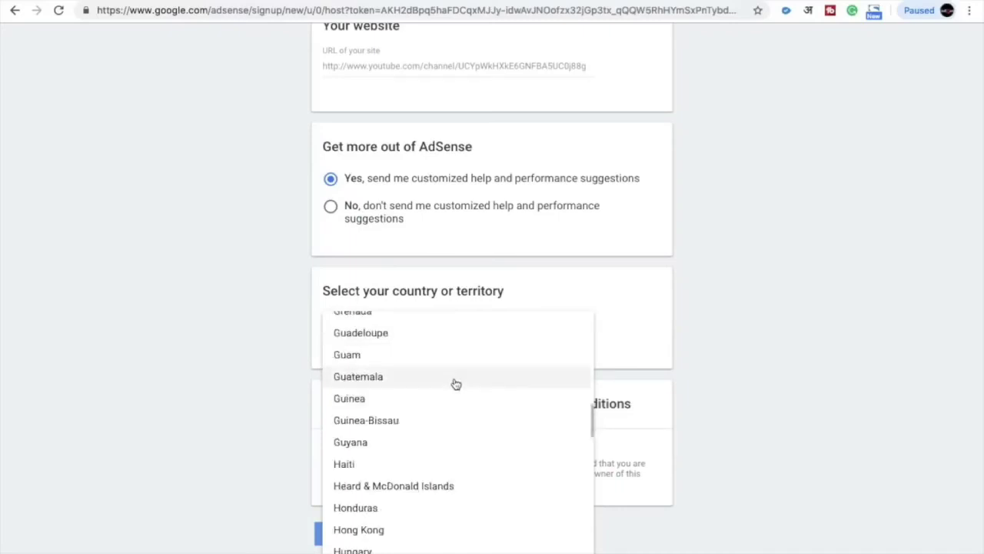
pyautogui.scroll(-3, 455, 384)
pyautogui.click(354, 446)
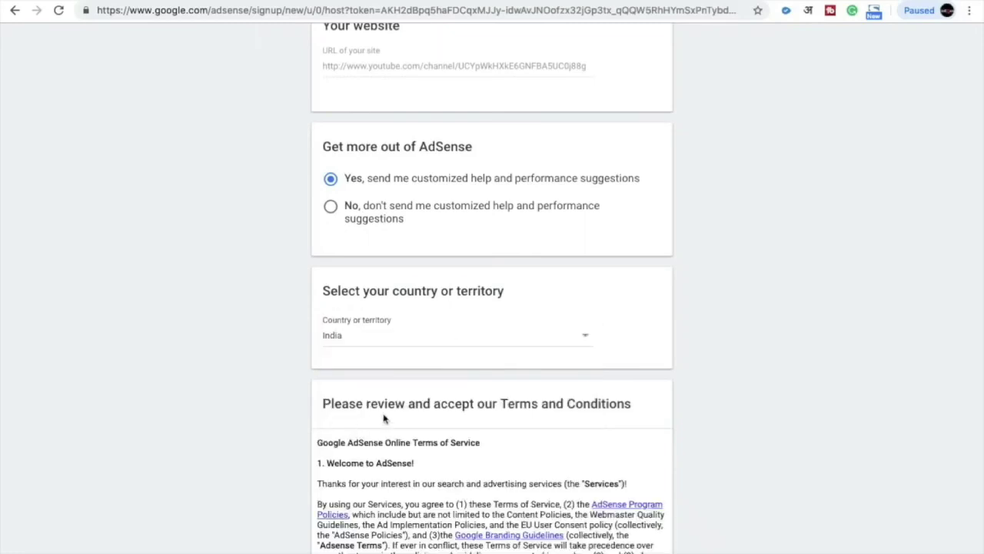
pyautogui.scroll(-4, 385, 419)
pyautogui.click(332, 415)
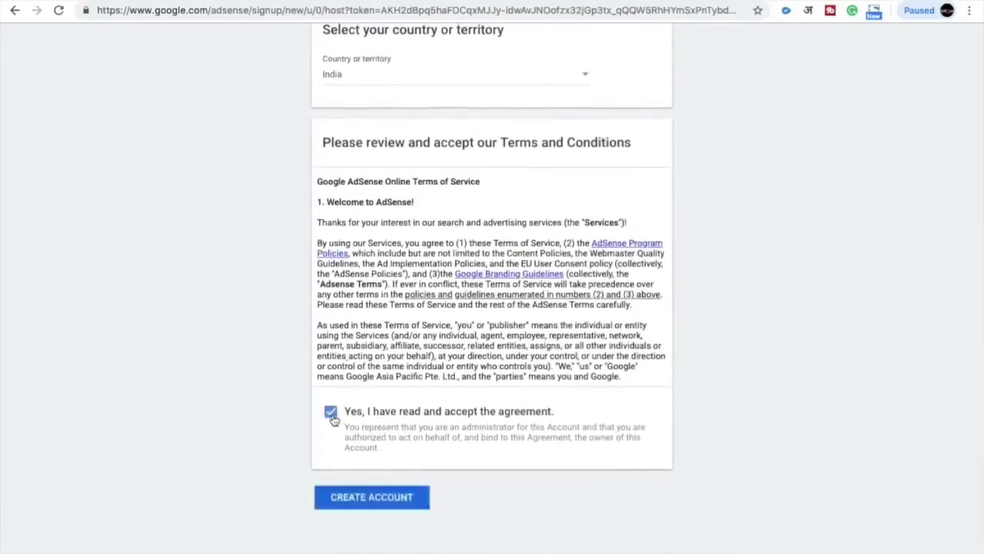
pyautogui.click(372, 500)
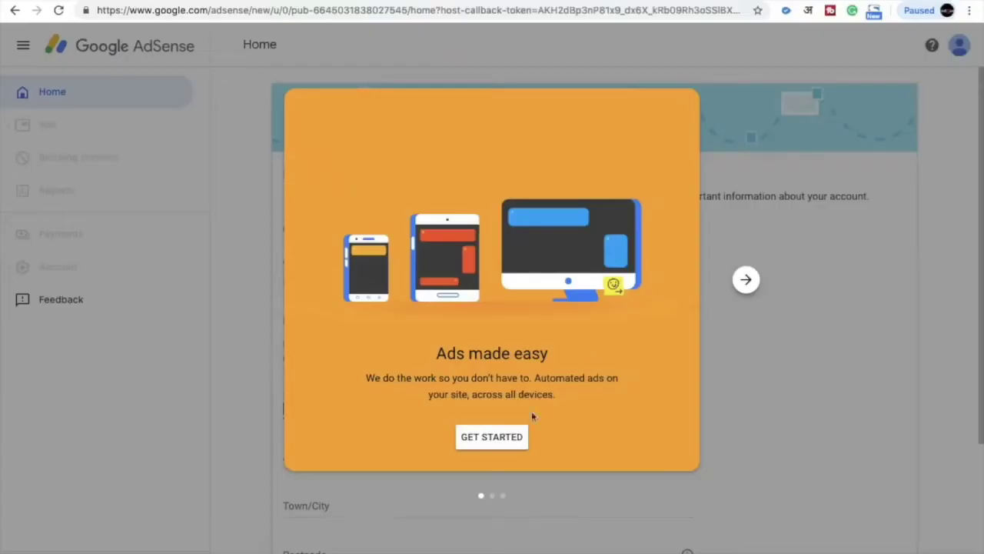
# - Get past the Ads made easy card and fill in both payment address lines
pyautogui.click(496, 438)
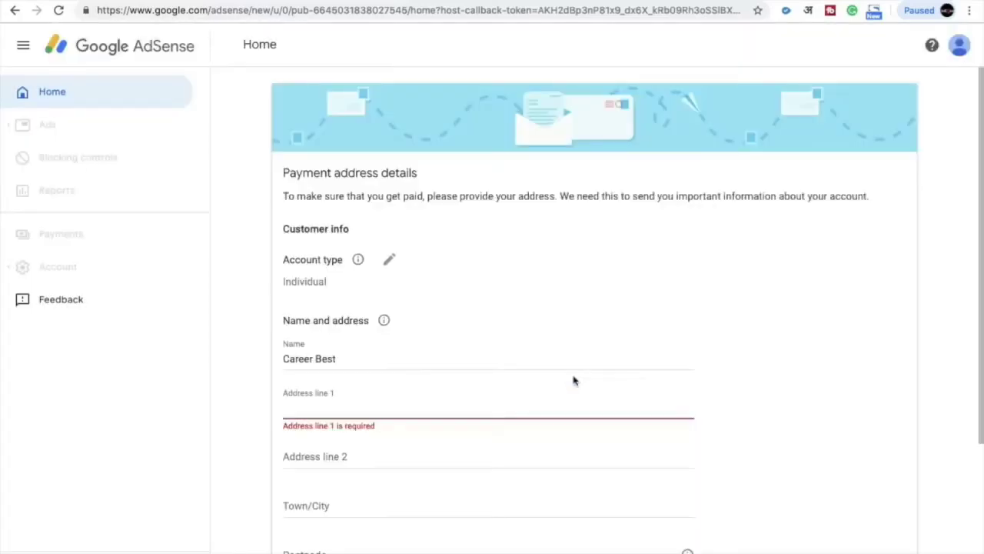
pyautogui.scroll(-3, 506, 358)
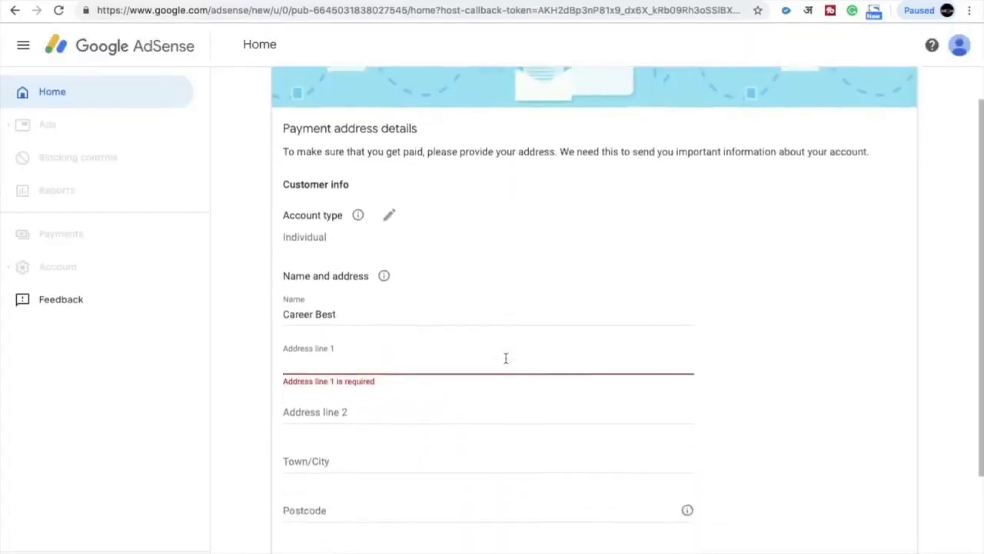
pyautogui.click(341, 213)
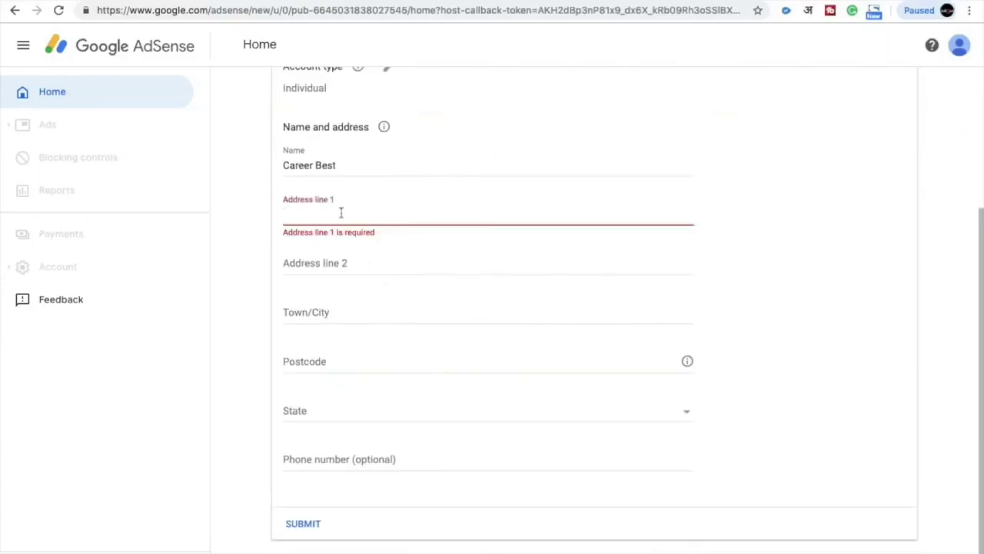
pyautogui.write('asdffg')
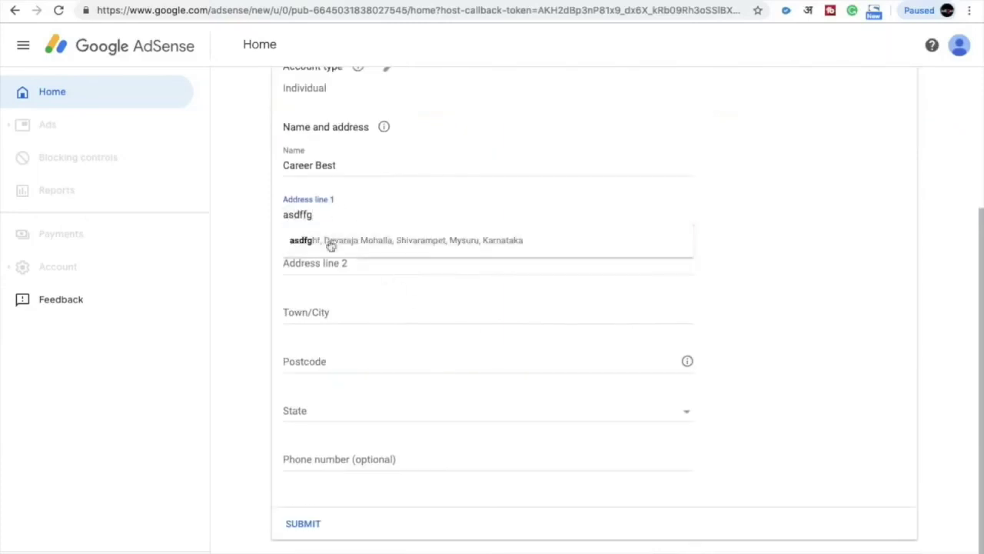
pyautogui.click(331, 266)
pyautogui.write('bvvc')
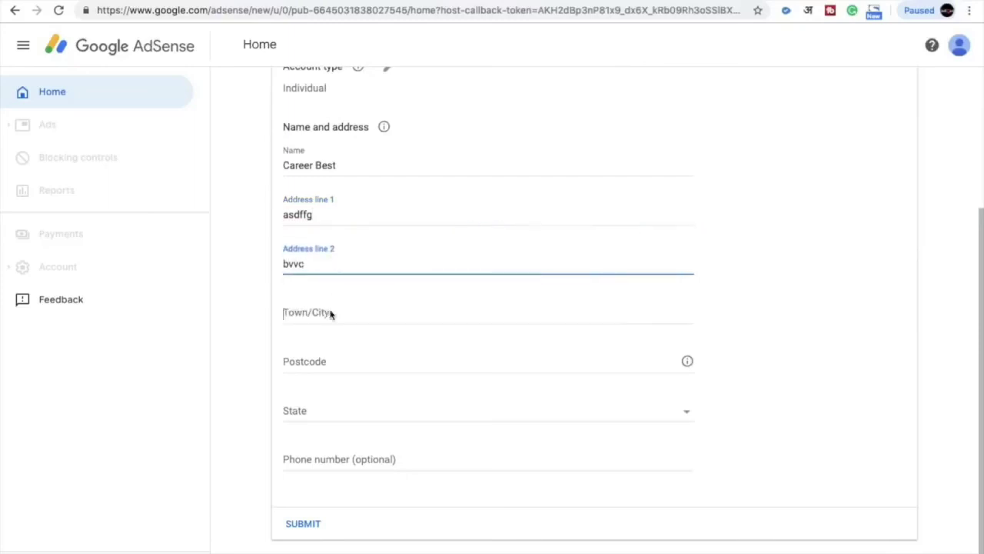
# - Enter the town, postcode and state, then submit the payment address details
pyautogui.click(330, 310)
pyautogui.write('de')
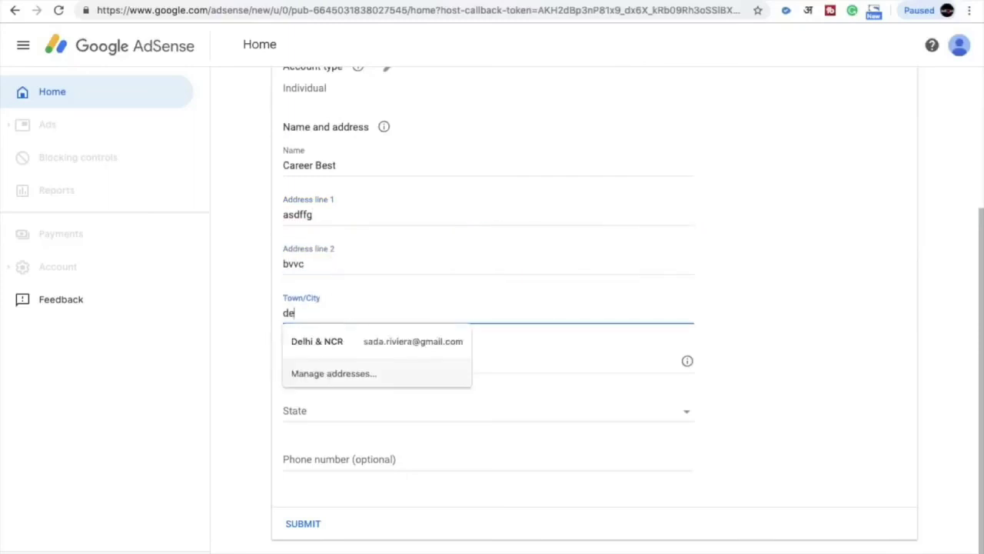
pyautogui.click(262, 354)
pyautogui.click(319, 359)
pyautogui.write('110035')
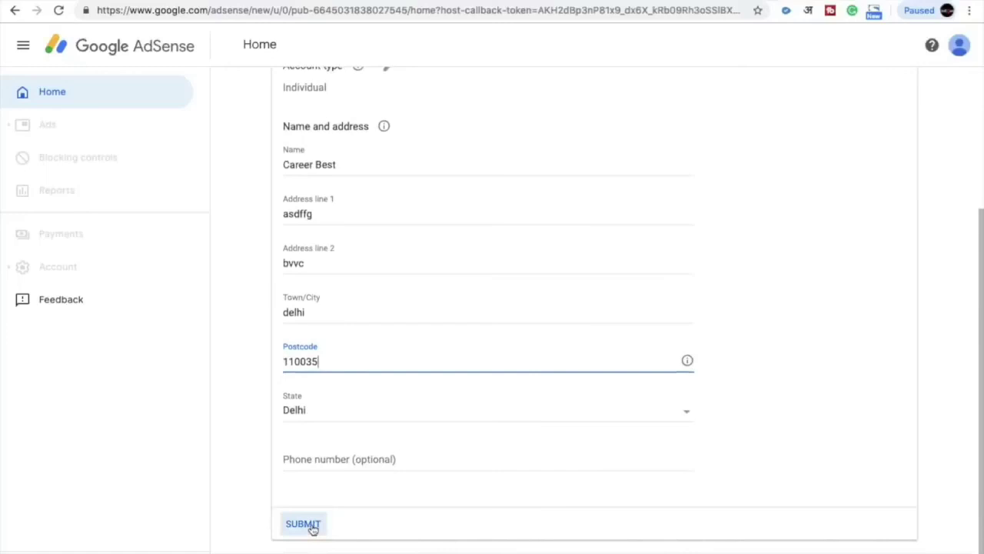
pyautogui.click(312, 527)
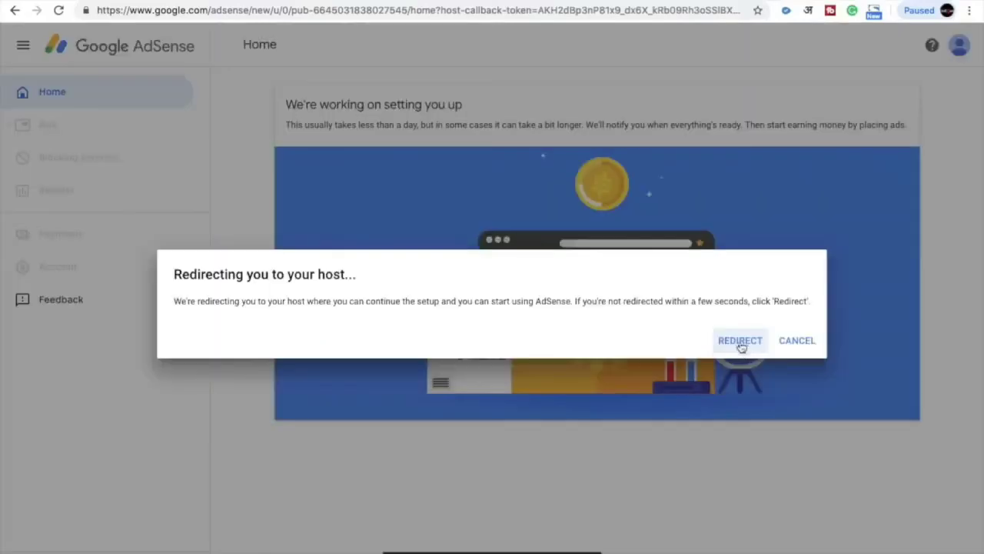
# - Redirect from AdSense back to YouTube's Monetization page to continue setup
pyautogui.click(740, 342)
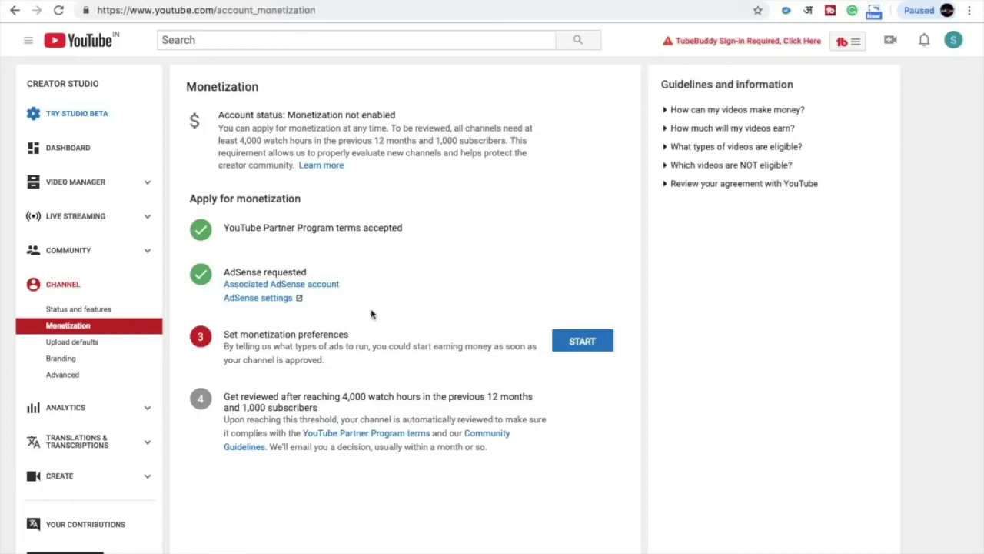
# - Save monetization preferences with existing and future videos monetized and all ad formats enabled
pyautogui.click(578, 347)
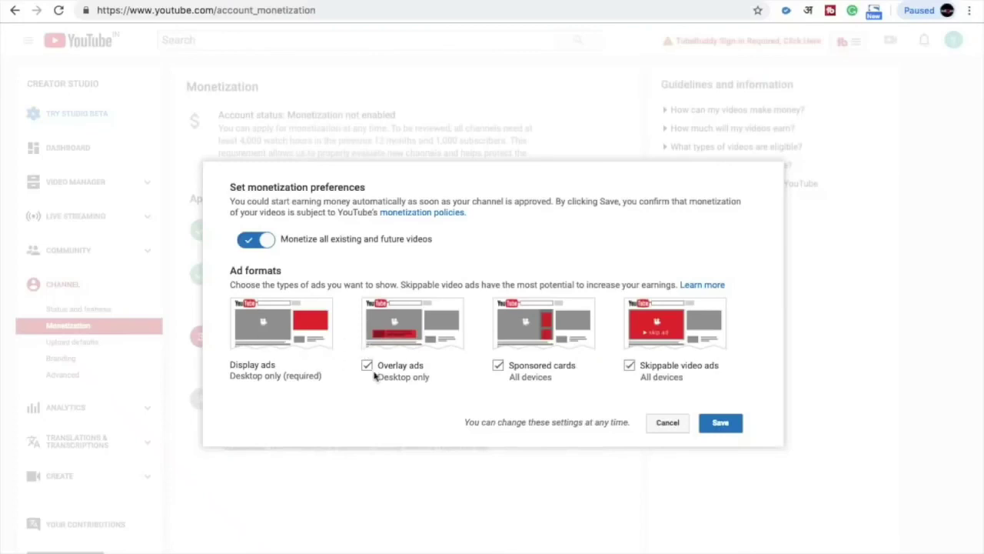
pyautogui.click(730, 426)
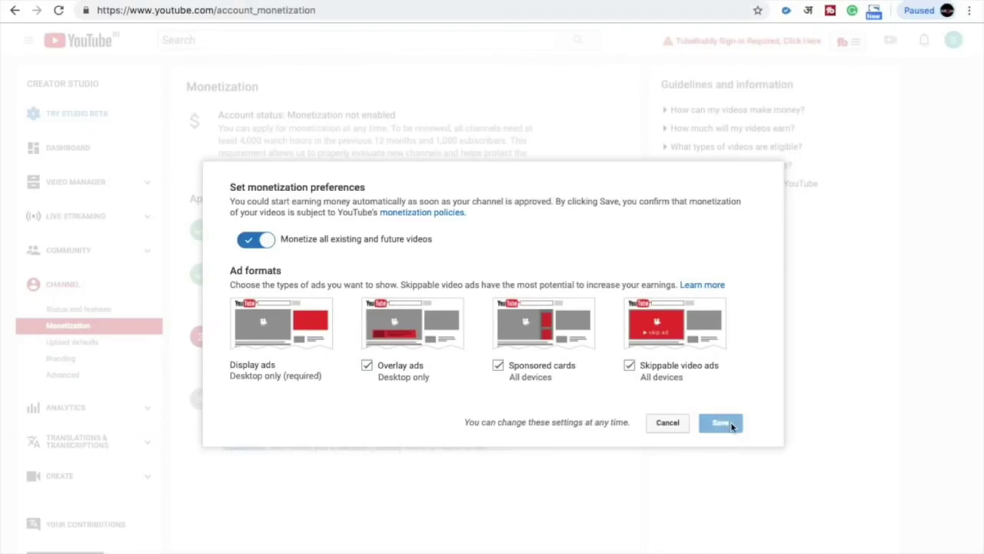
pyautogui.scroll(-1, 417, 383)
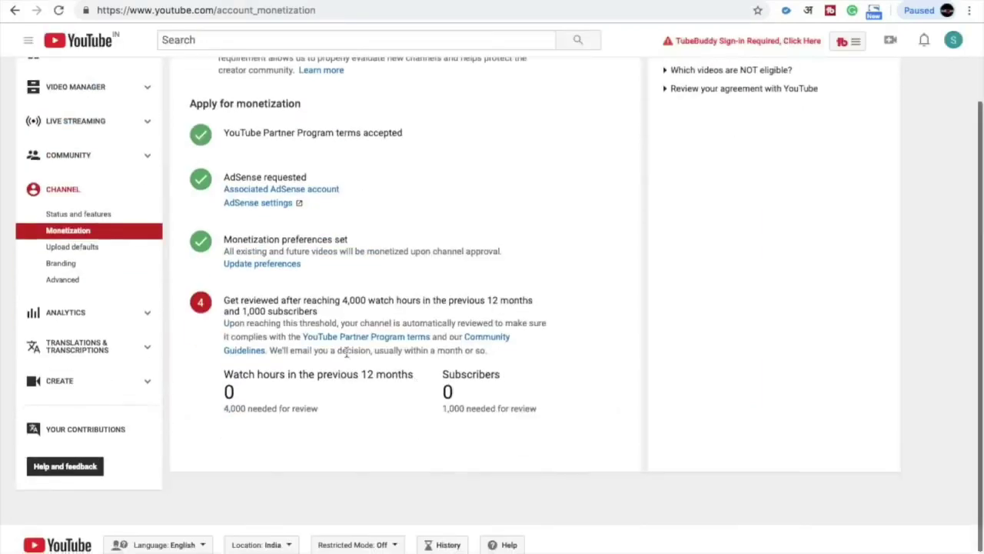